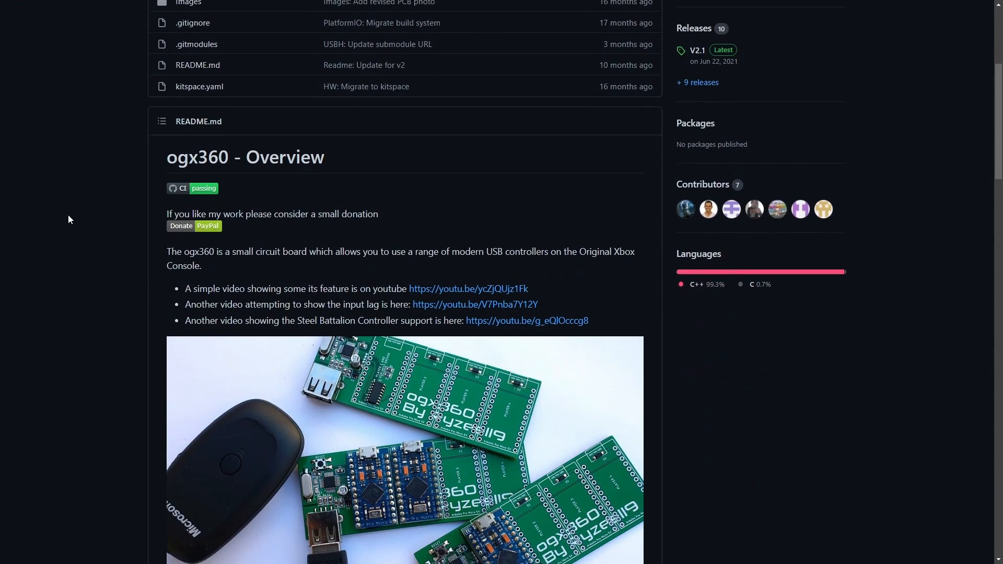
scroll(68, 215, "down", 2)
scroll(68, 215, "down", 2)
scroll(70, 216, "down", 3)
scroll(69, 215, "down", 2)
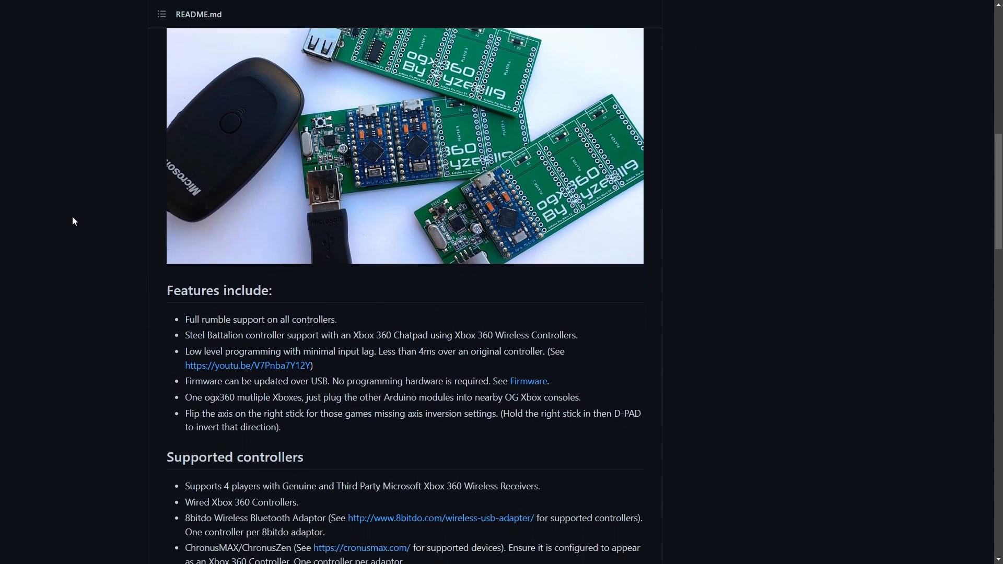
scroll(72, 217, "down", 2)
scroll(72, 216, "down", 2)
scroll(72, 222, "down", 3)
scroll(73, 221, "down", 2)
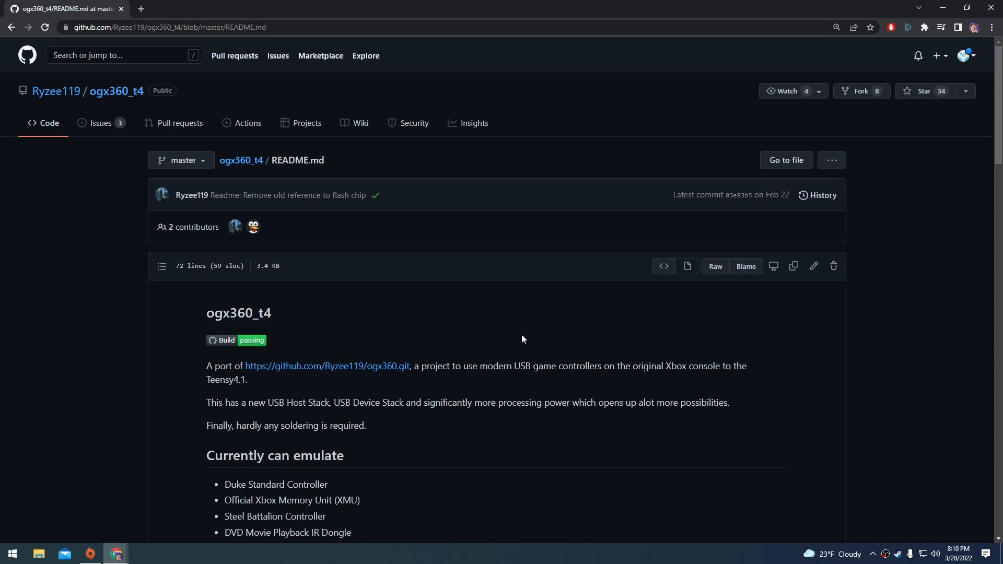
scroll(518, 338, "down", 10)
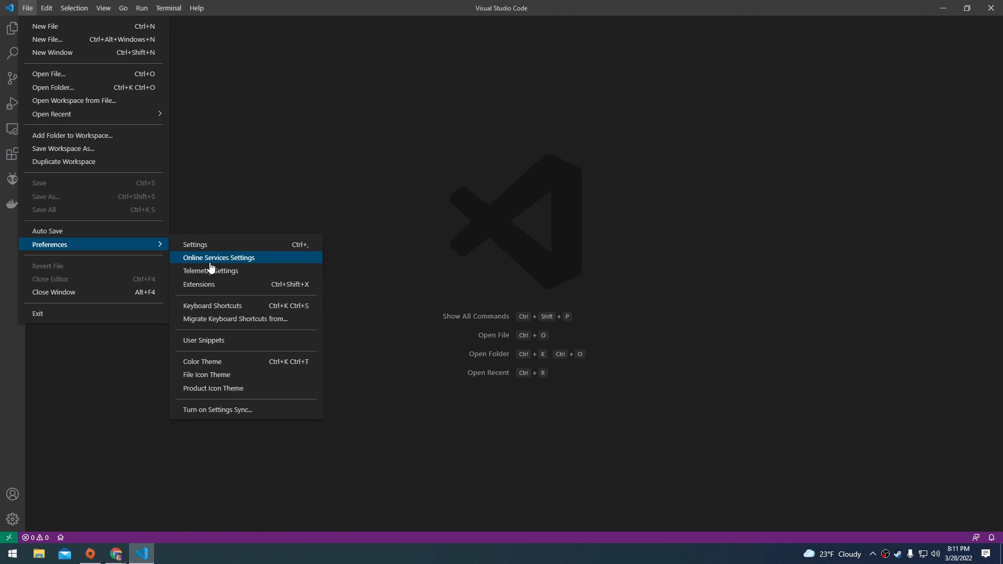
Confirm PlatformIO IDE is installed, then select the README's recursive git clone command for copying
left_click(202, 283)
type("platform")
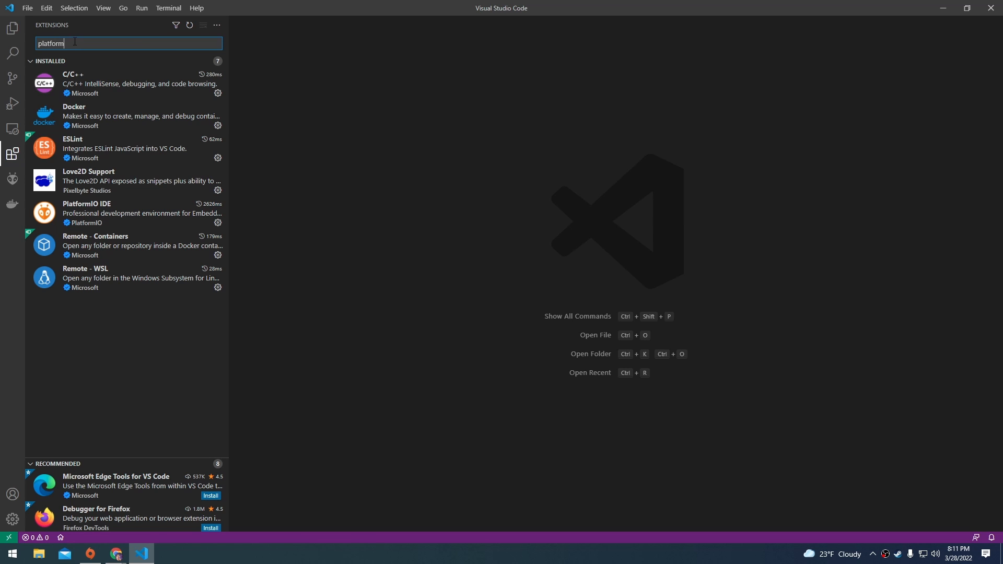
type("io")
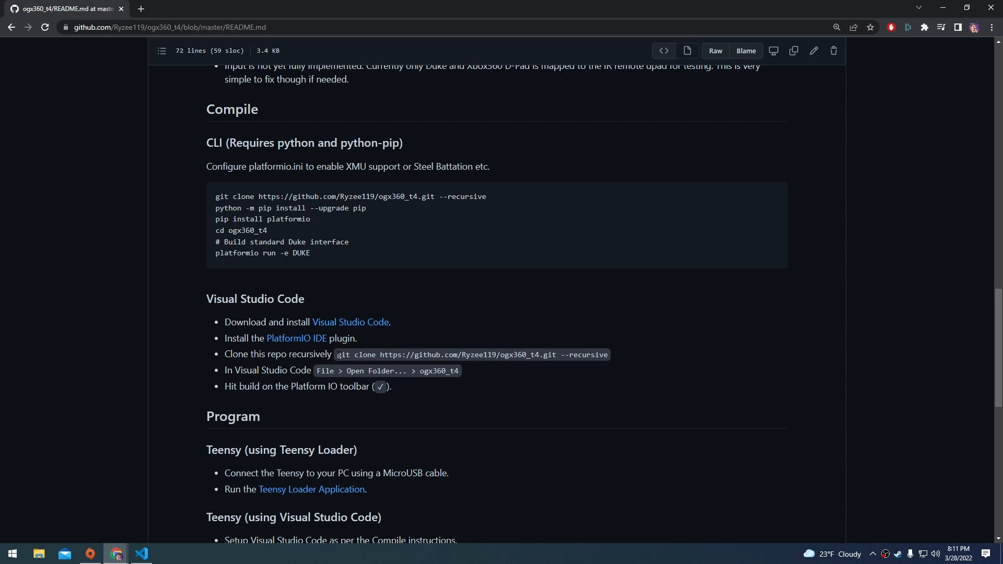
left_click_drag(337, 356, 609, 358)
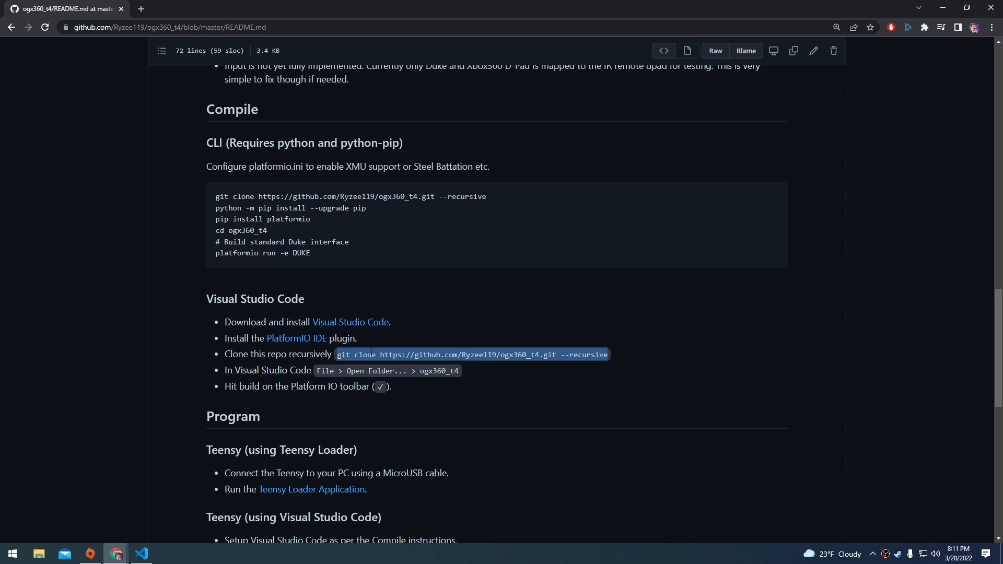
right_click(365, 355)
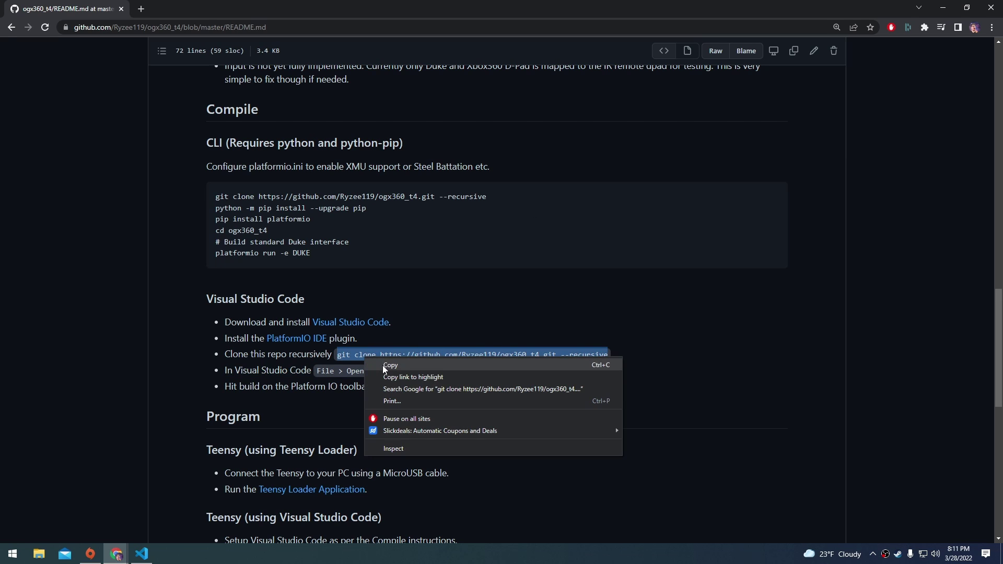
Copy the clone address and run the recursive git clone of ogx360_t4 into D:\GitHub from a new terminal
left_click(383, 366)
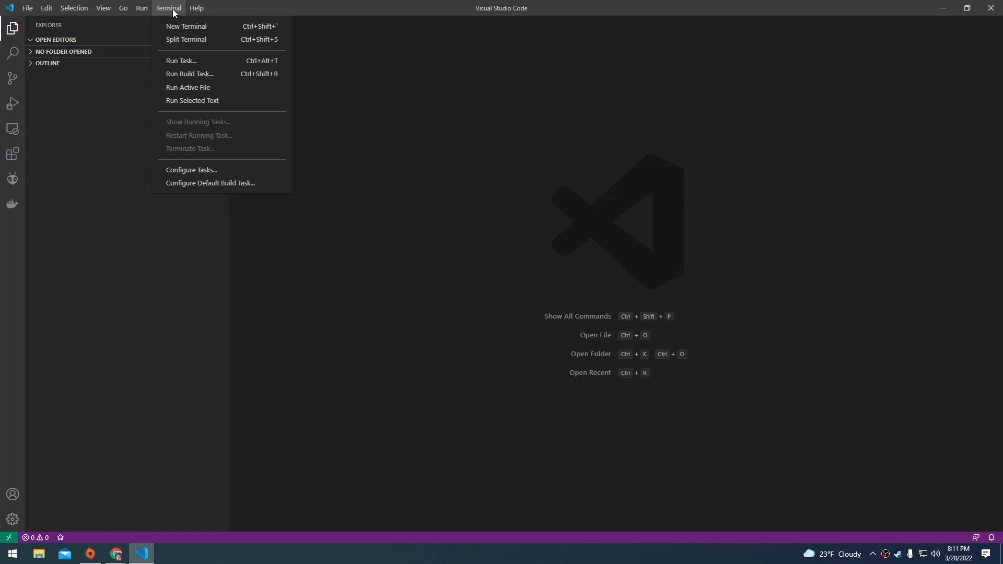
left_click(186, 26)
type("git clone https://github.com/Ryzee119/ogx360_t4.git --recursive")
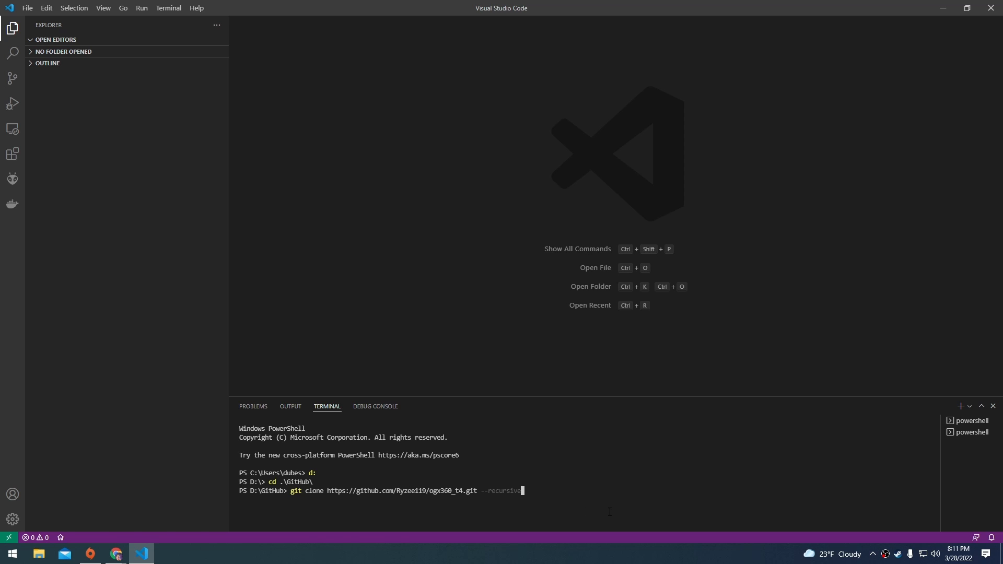
key("Return")
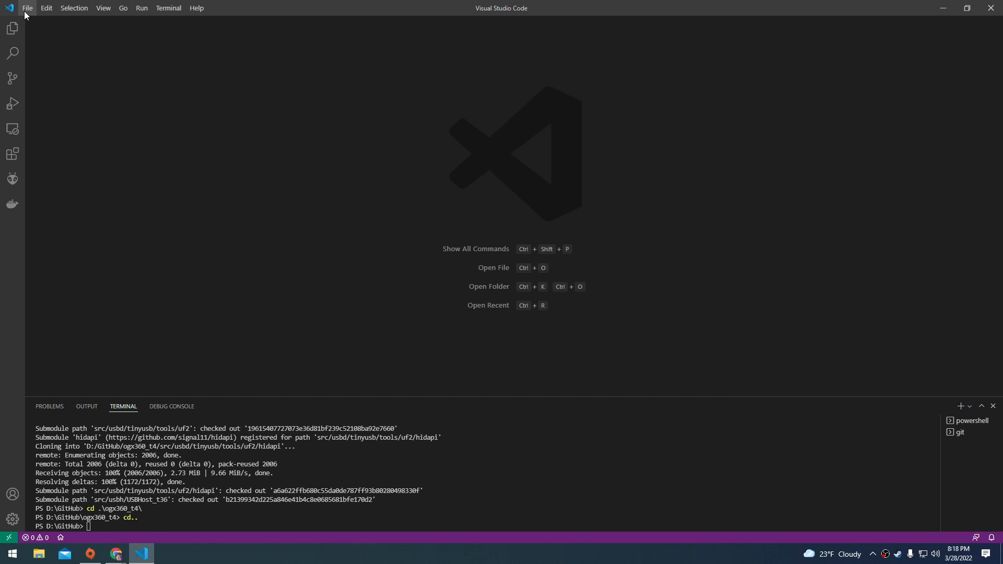
left_click(27, 7)
Open the D:\GitHub\ogx360_t4 folder as the workspace and start a PlatformIO build
left_click(53, 87)
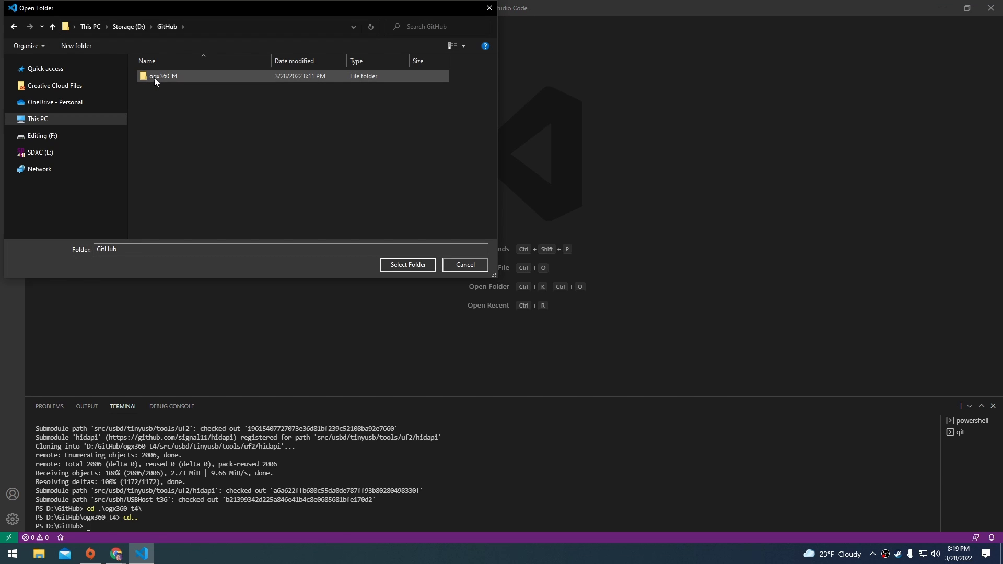
double_click(154, 77)
left_click(411, 263)
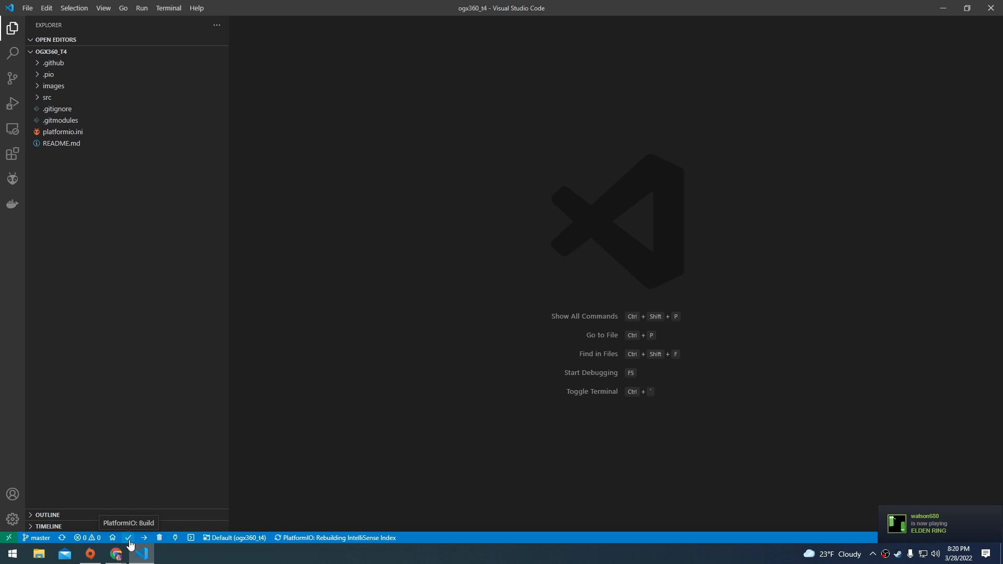
left_click(129, 538)
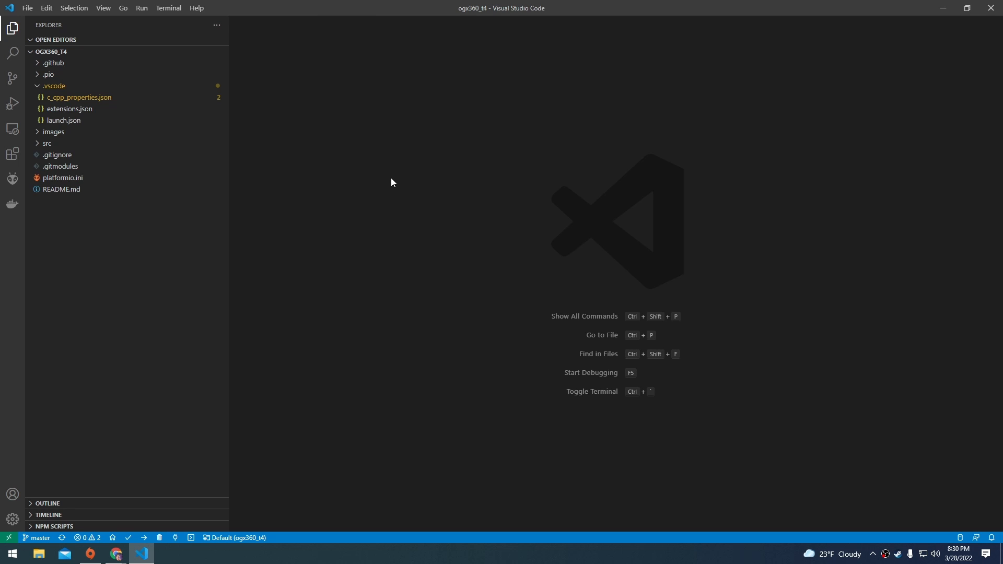
After the build finishes, upload the built firmware to the Teensy
left_click(144, 539)
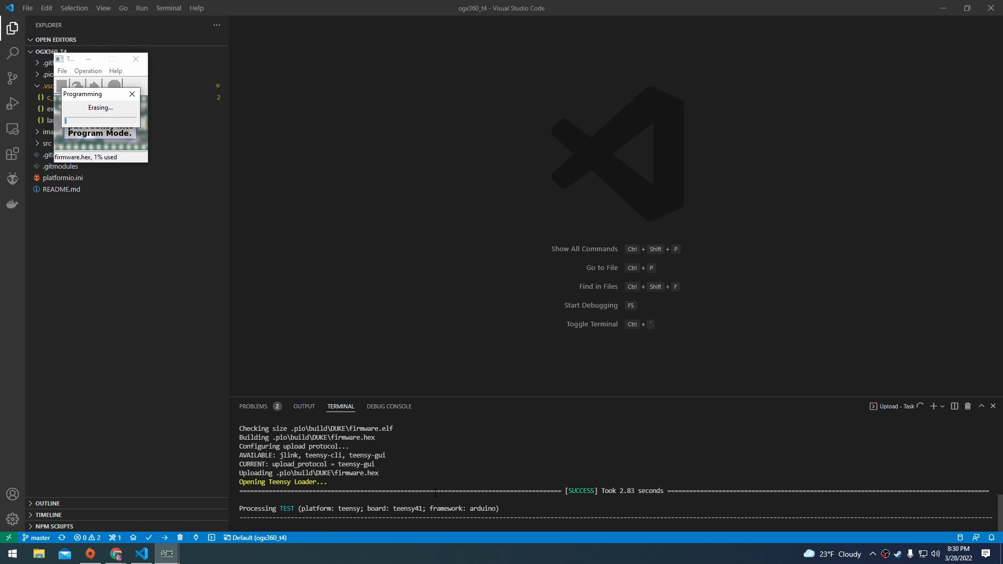